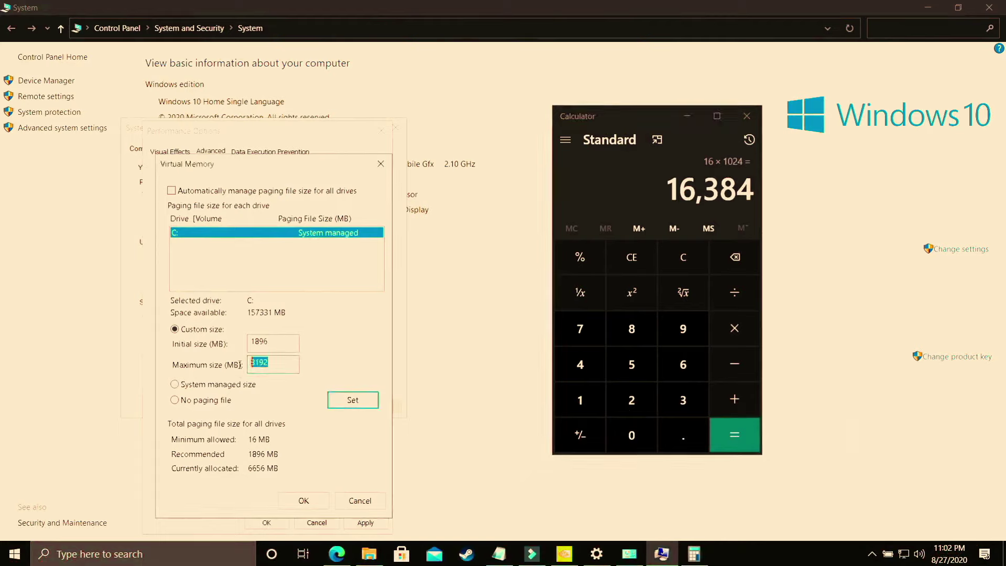
- Calculate 12 × 1024 in the calculator, select the maximum paging file size value, and close the calculator
left_click(683, 258)
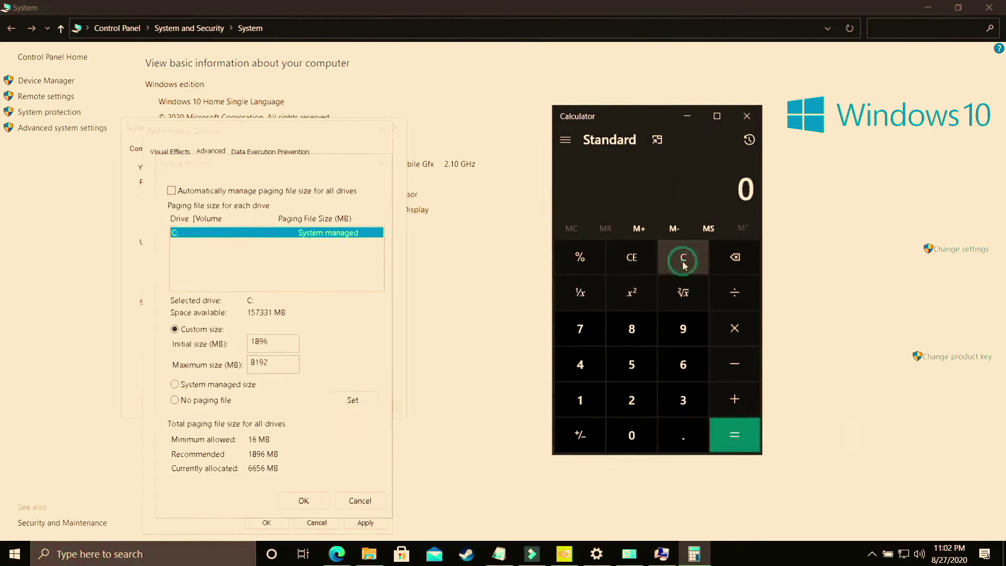
type("12*1024")
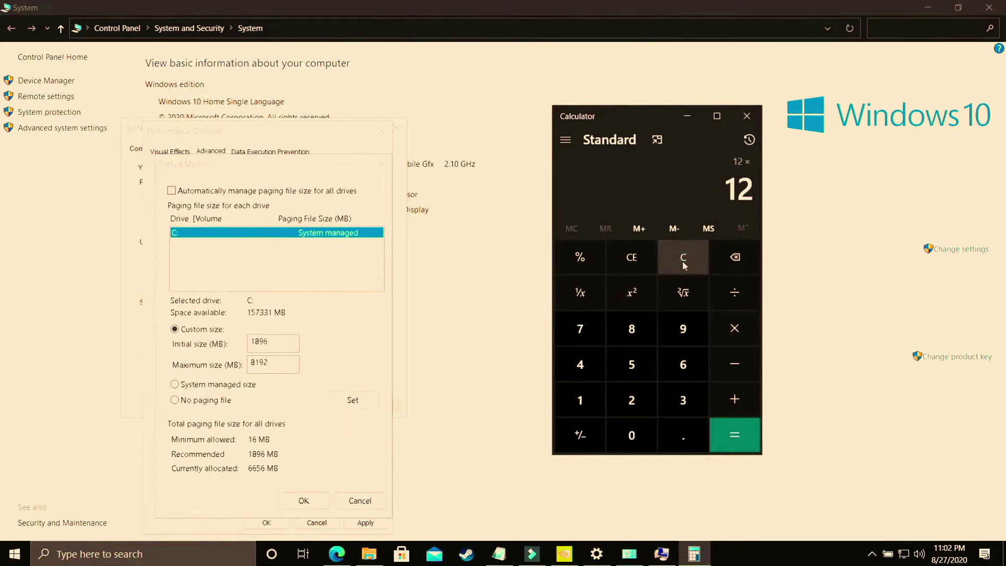
key("Return")
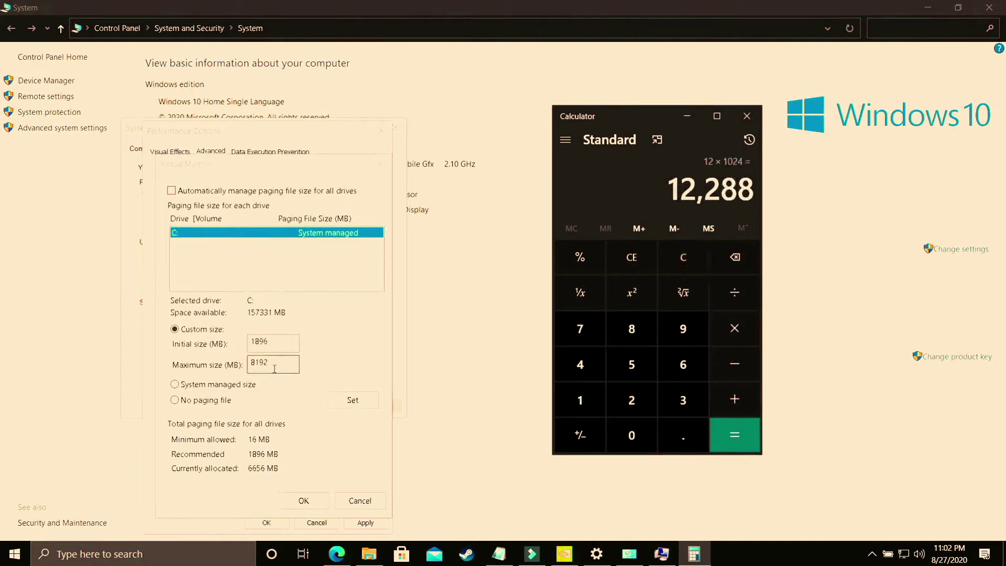
left_click_drag(275, 366, 211, 370)
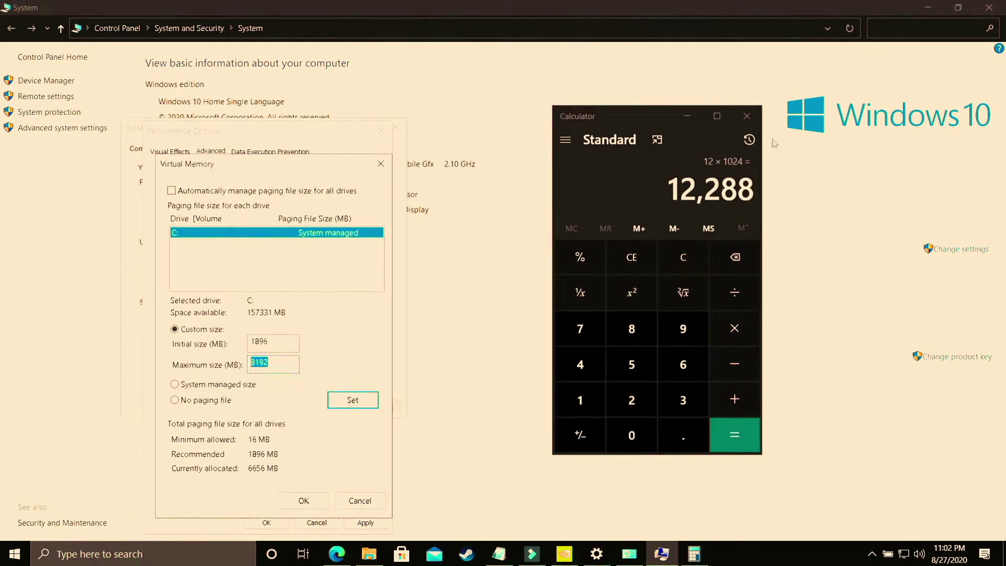
left_click(748, 117)
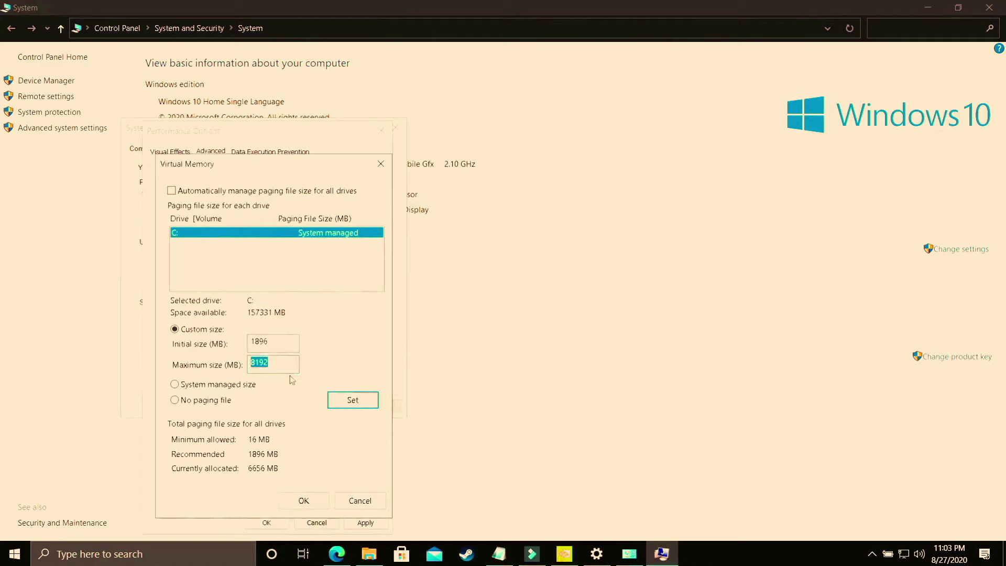
- Accept the custom paging file size for drive C, acknowledge the restart notice, and apply and close the performance and system settings
left_click(308, 502)
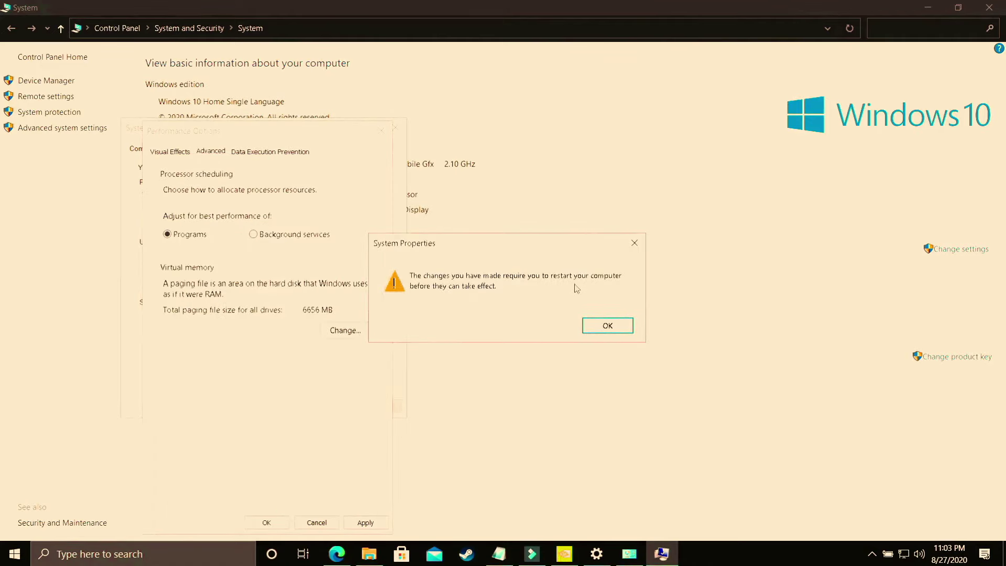
left_click(607, 326)
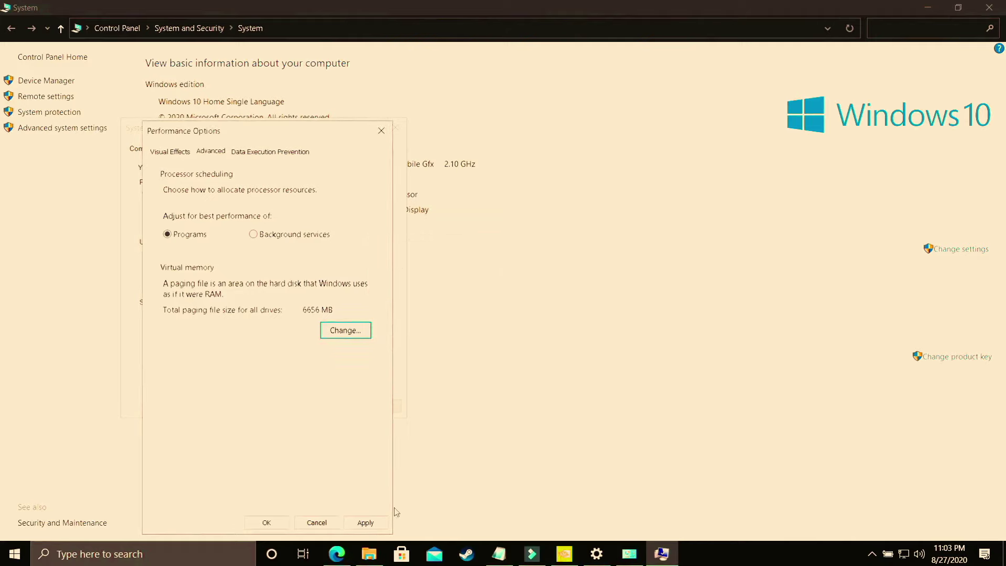
left_click(374, 528)
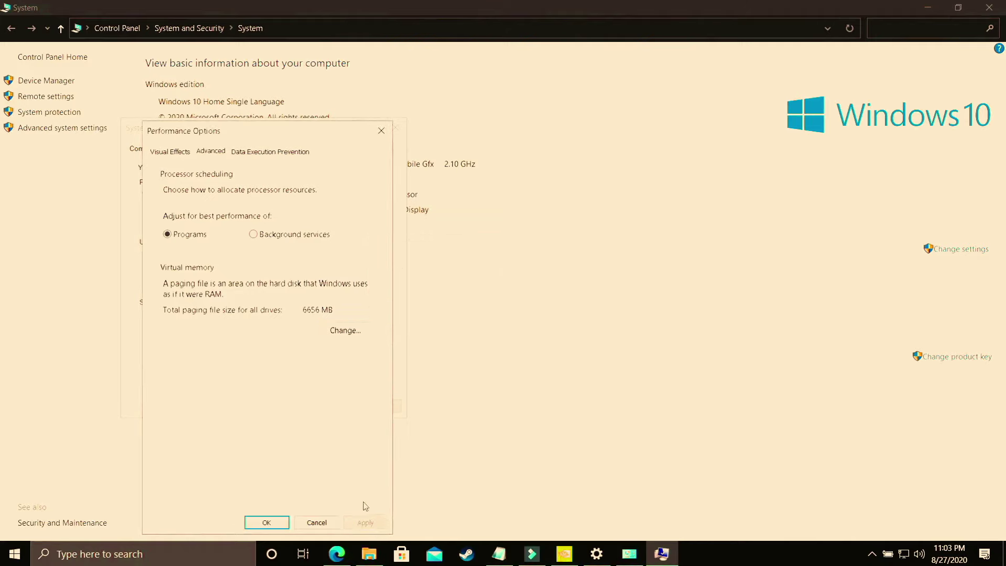
left_click(266, 522)
left_click(260, 410)
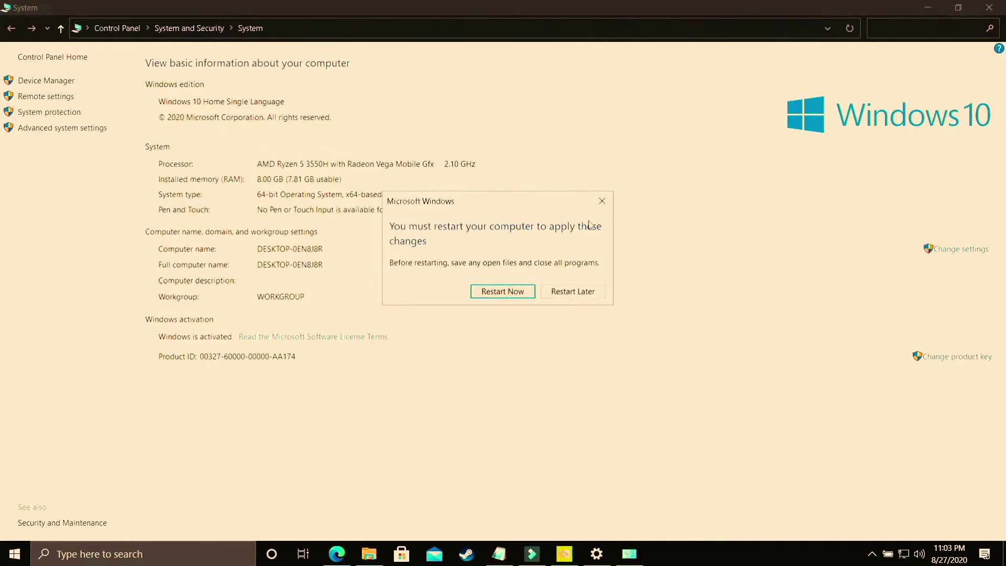
- Show the desktop and open the Windows Temp folder by running temp from the Run dialog
key("super+d")
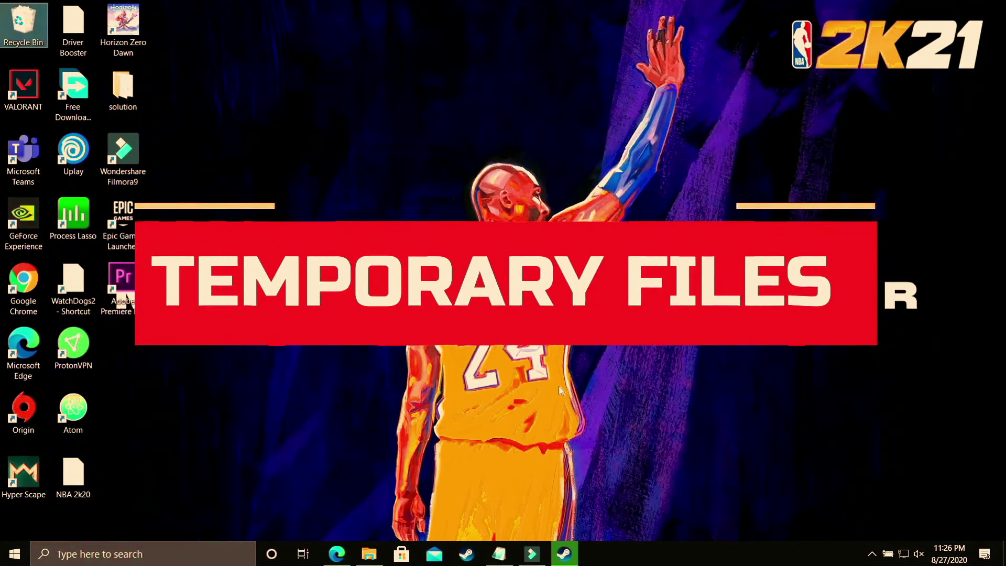
left_click(110, 552)
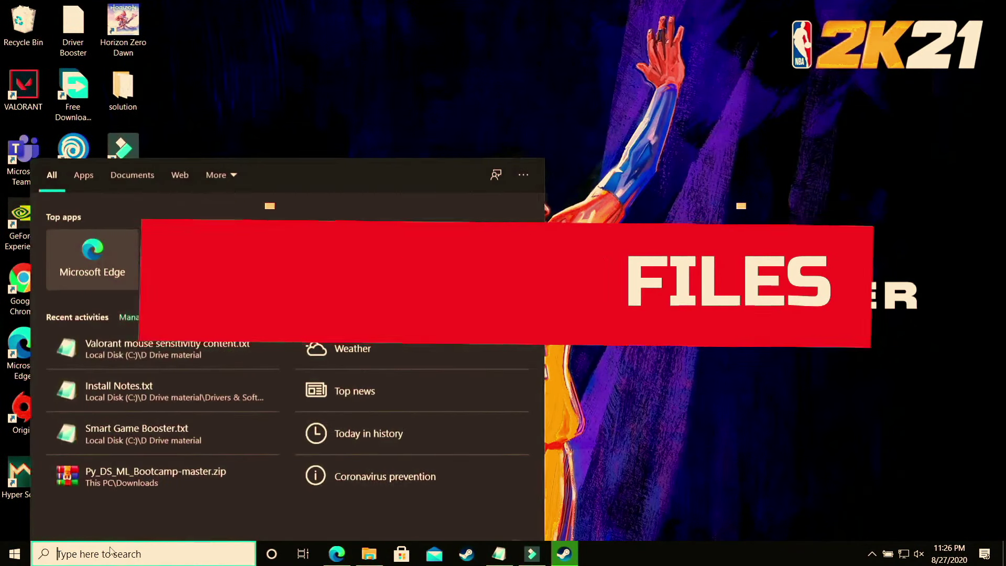
type("run")
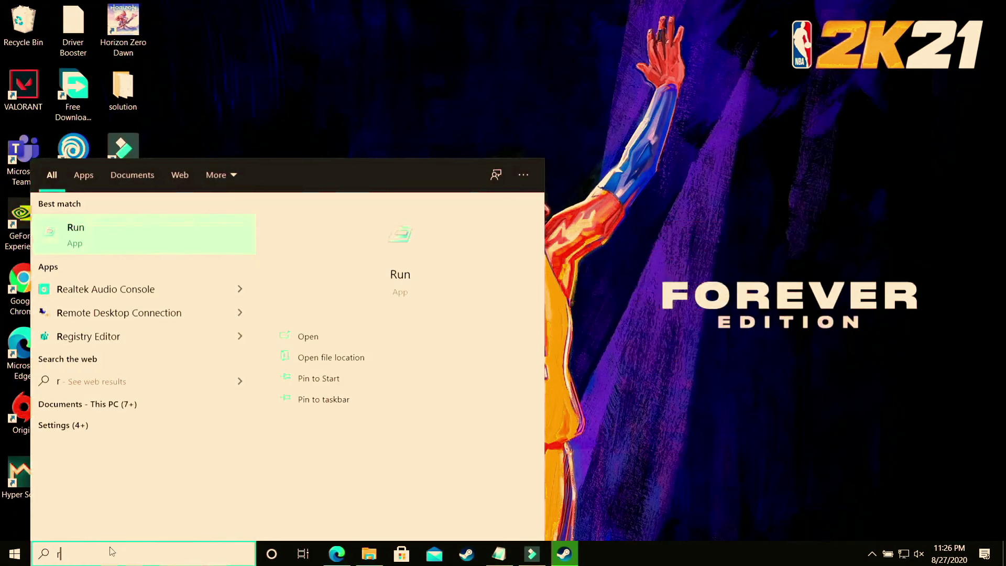
left_click(103, 229)
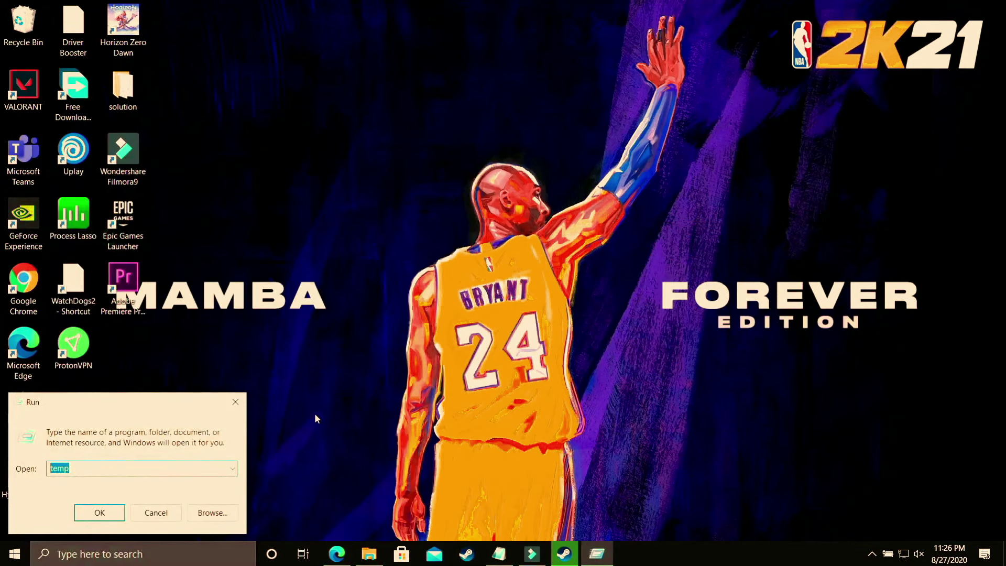
key("Return")
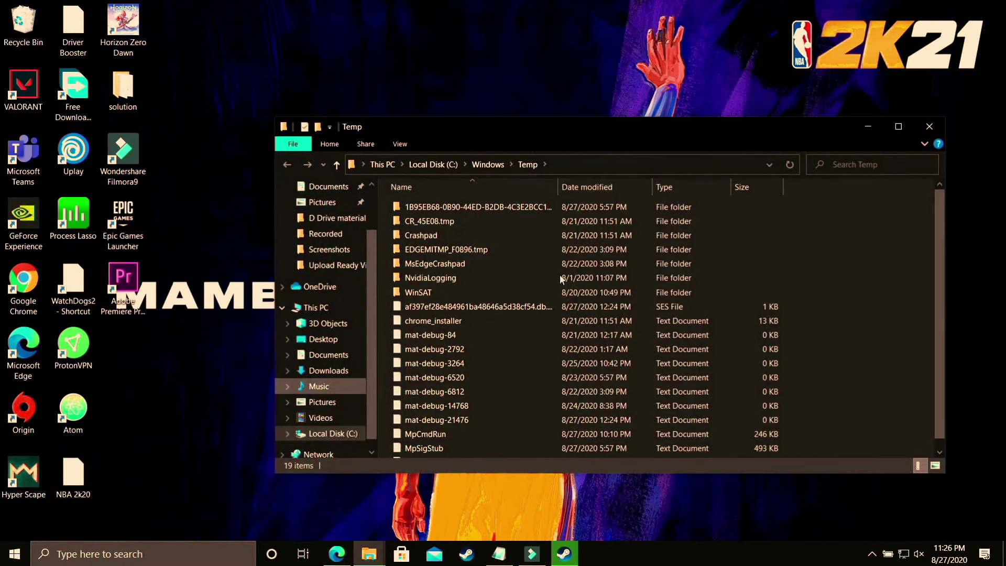
- Maximize the Temp folder window and permanently delete all its items, granting administrator permission for all current items
double_click(520, 125)
key("ctrl+a")
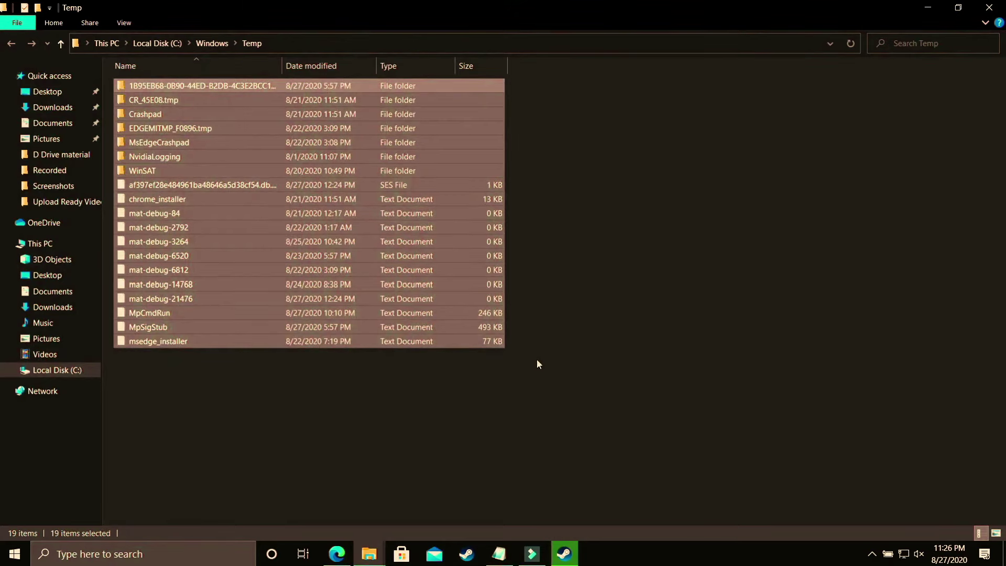
key("shift+Delete")
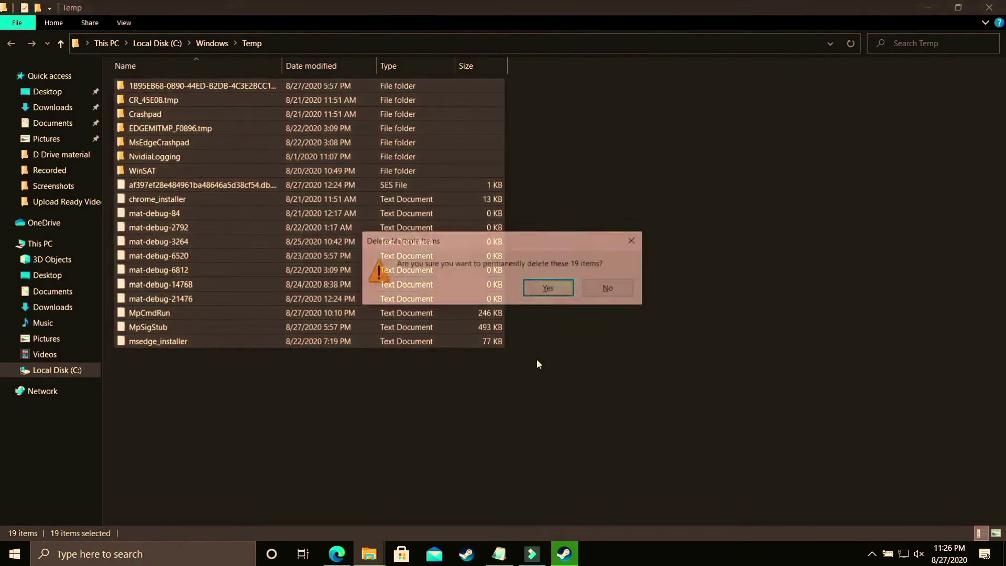
key("Return")
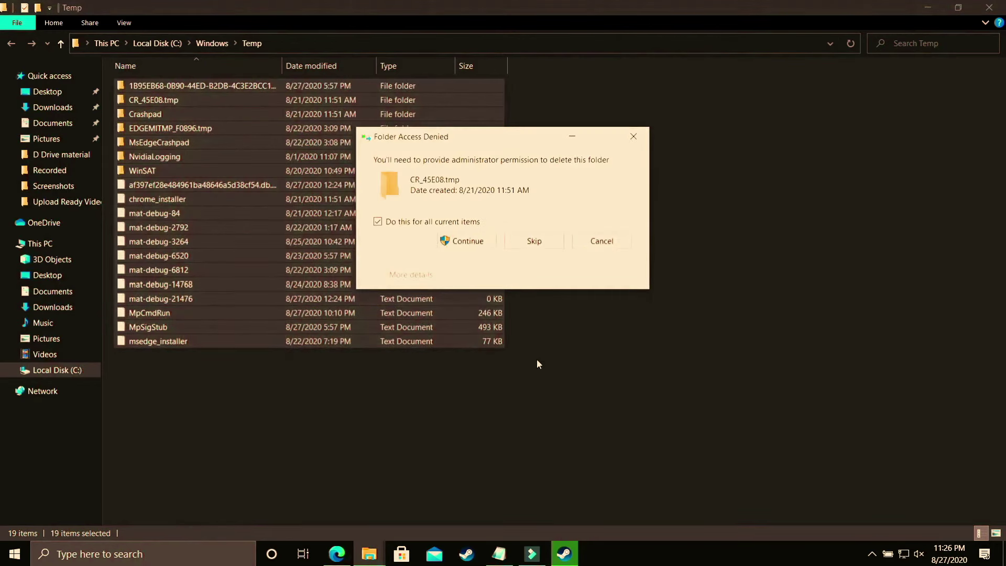
left_click(464, 241)
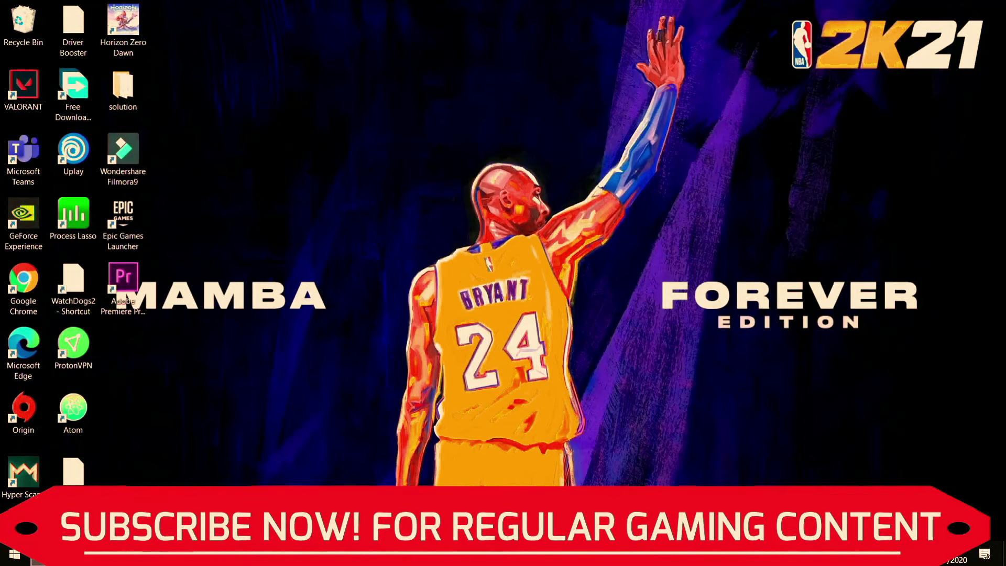
- Open the user profile's local Temp folder by running %temp% from the Run dialog
key("super+s")
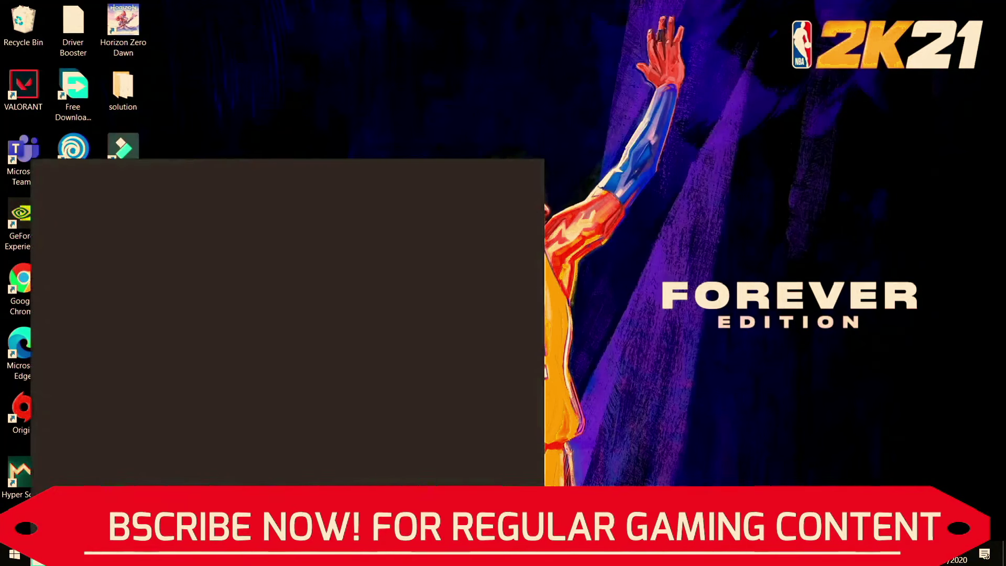
type("run")
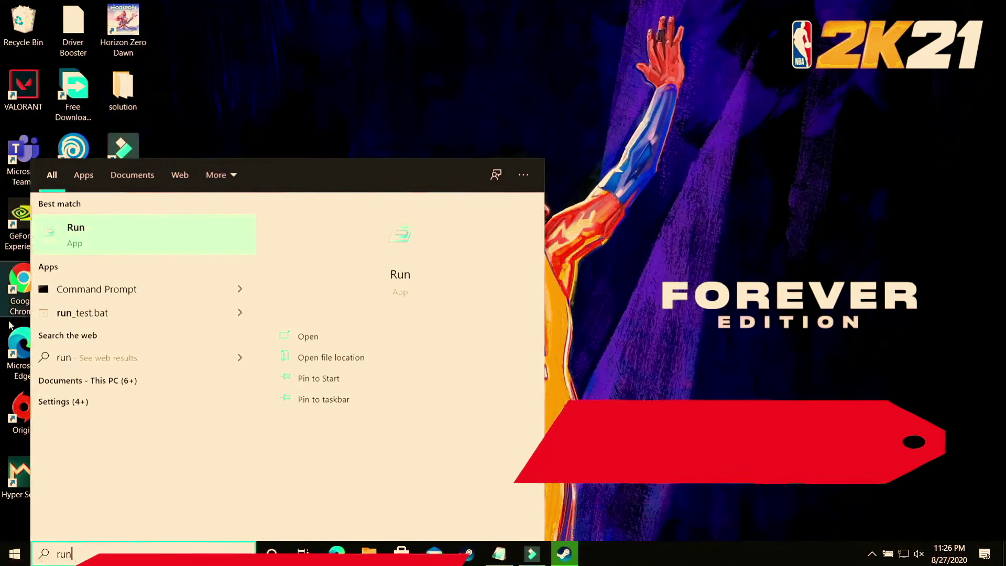
left_click(86, 237)
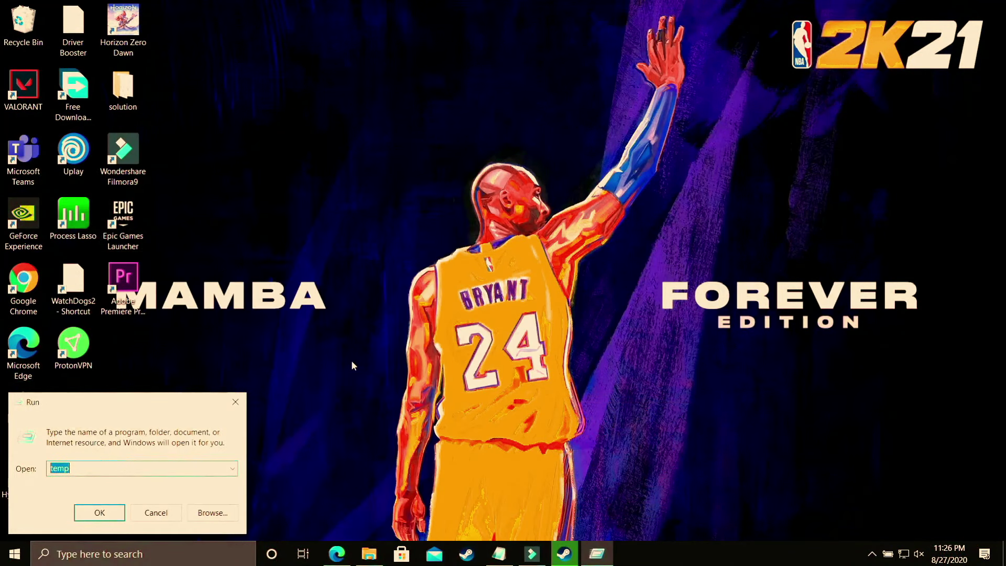
type("%")
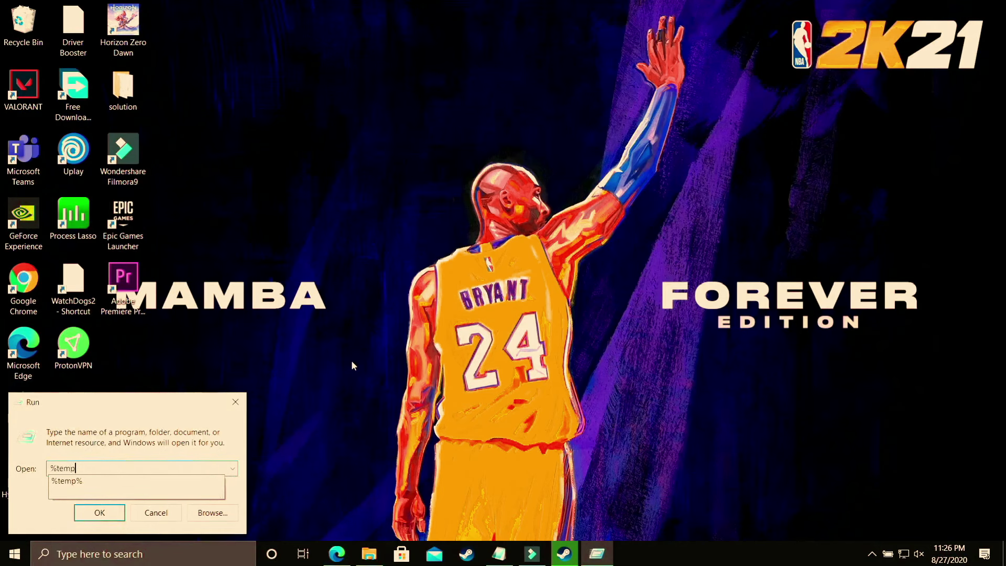
type("temp%")
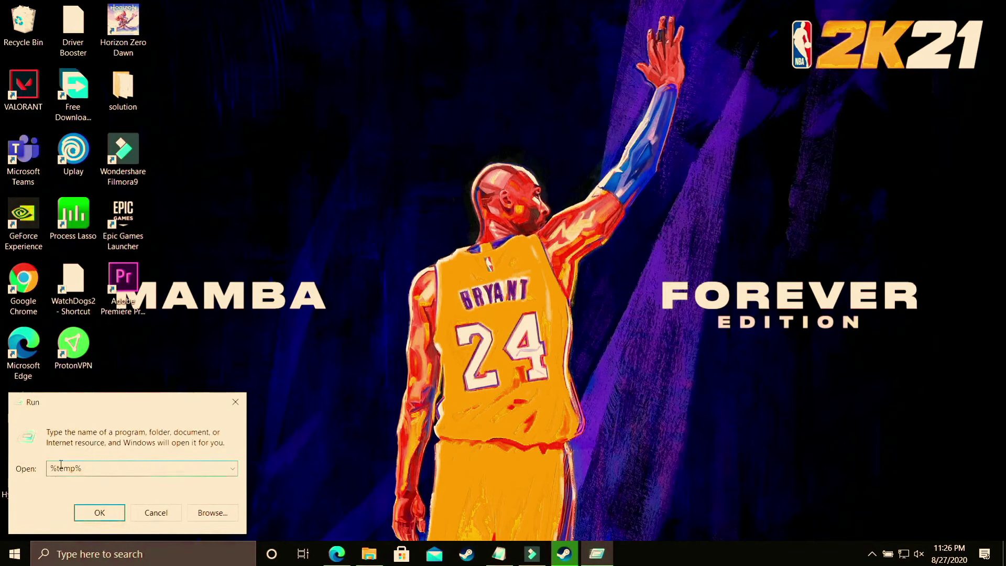
left_click(101, 516)
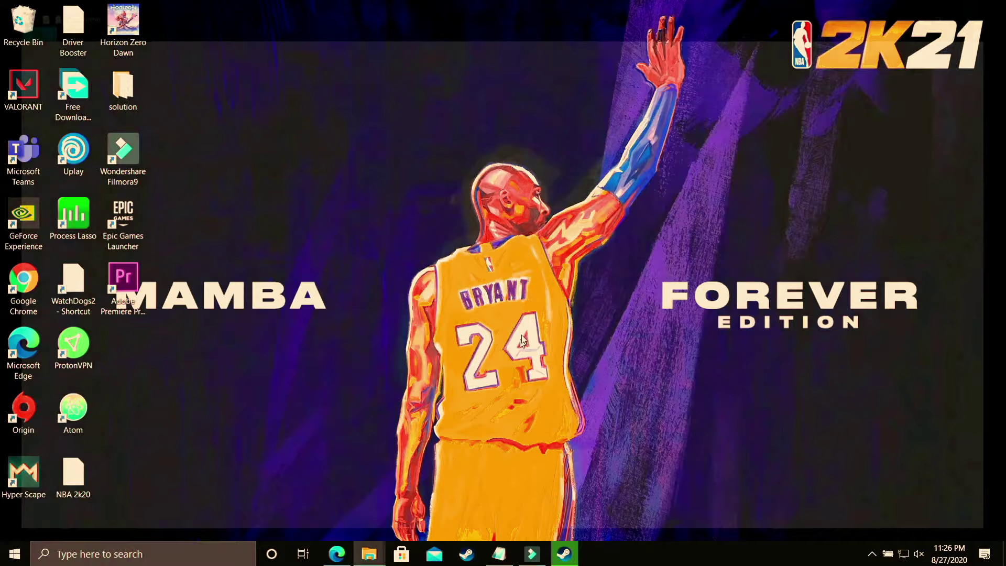
- Permanently delete all items in the local Temp folder, skipping the file that is in use
key("ctrl+a")
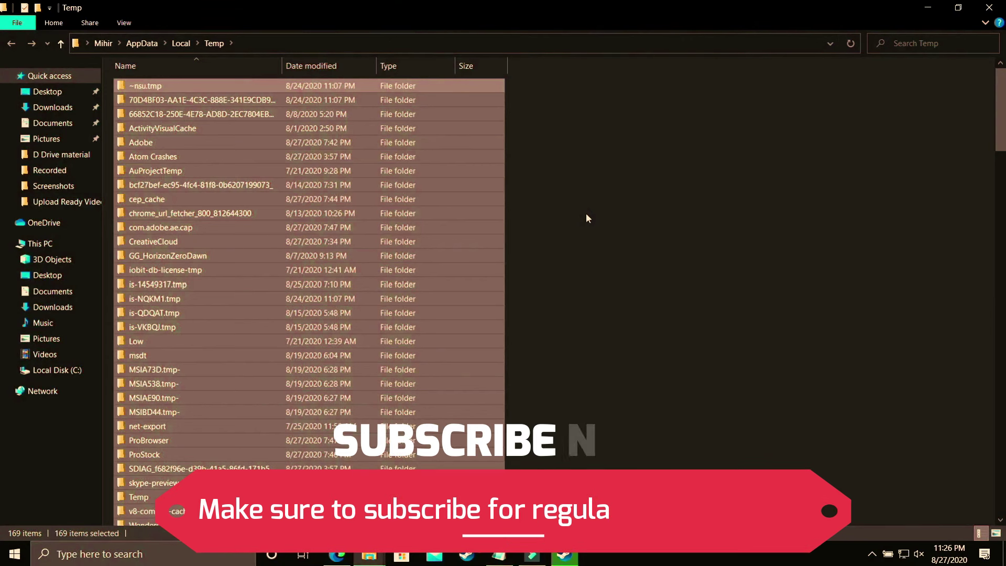
key("shift+Delete")
key("Return")
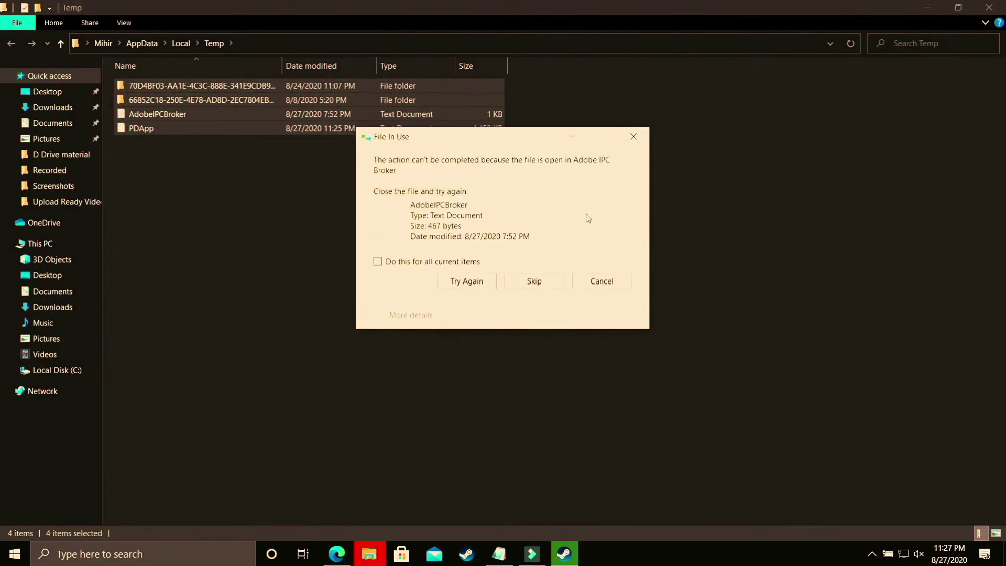
left_click(533, 281)
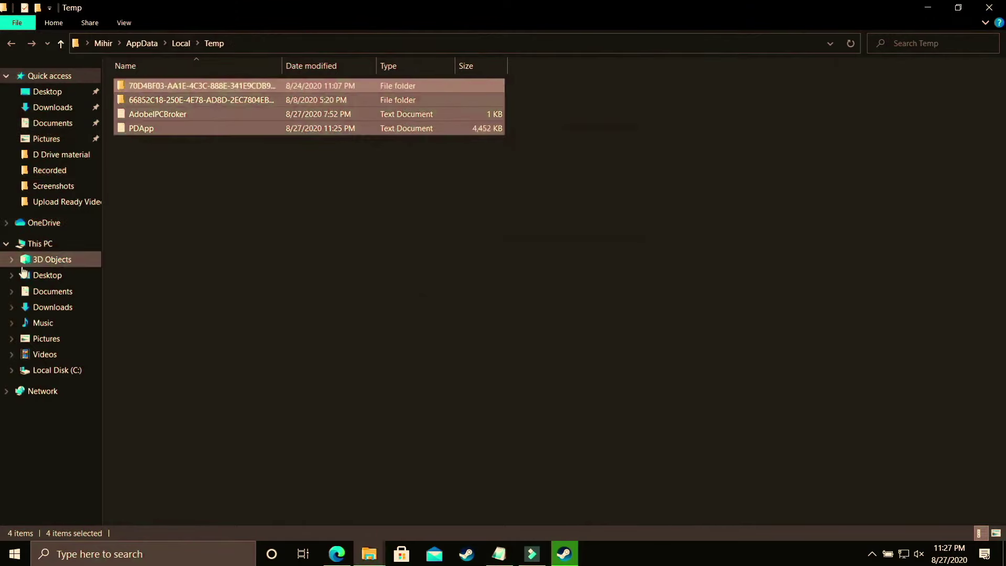
- Open the Prefetch folder inside the Windows folder on Local Disk (C:)
left_click(51, 248)
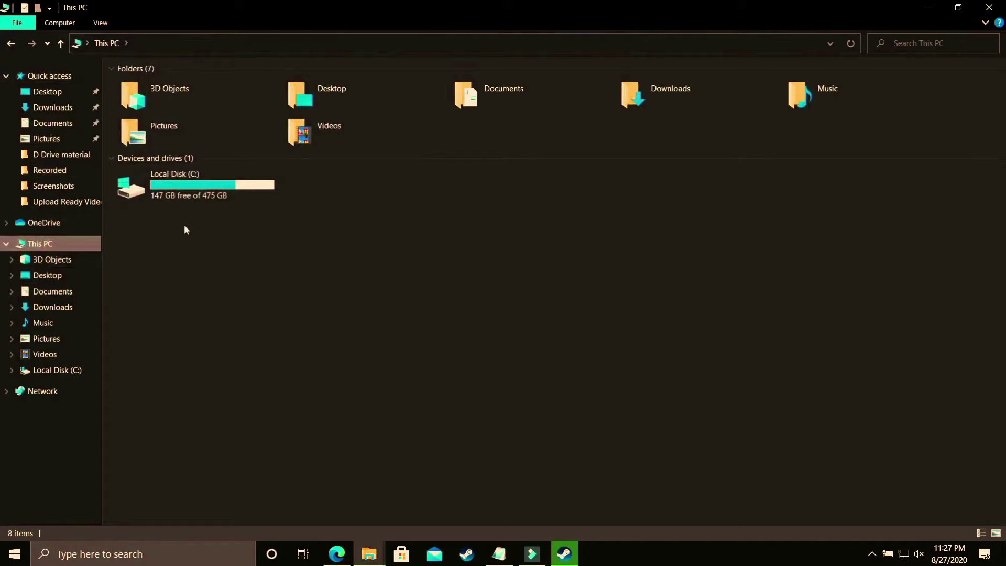
left_click(187, 176)
double_click(187, 176)
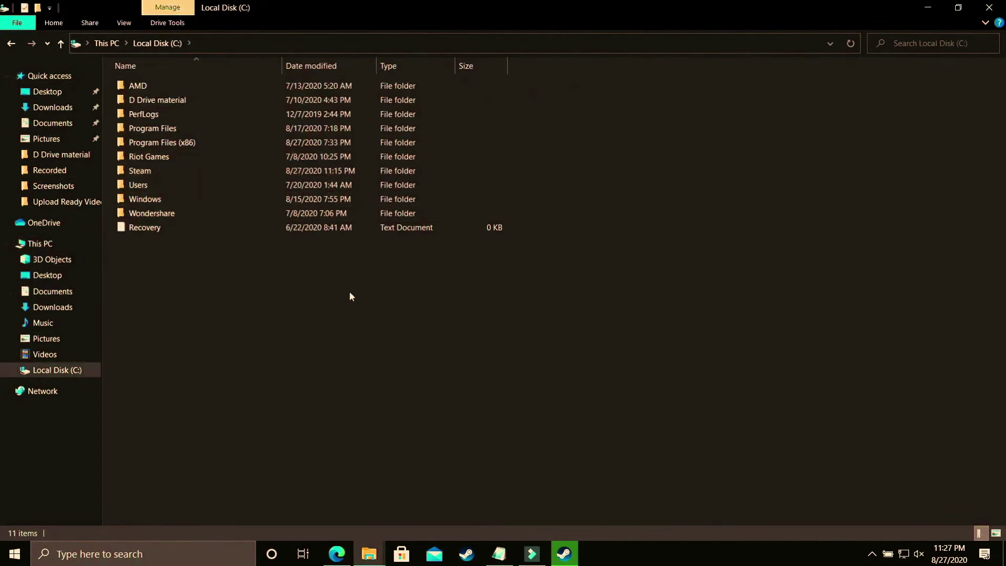
left_click(193, 199)
double_click(193, 199)
left_click(313, 275)
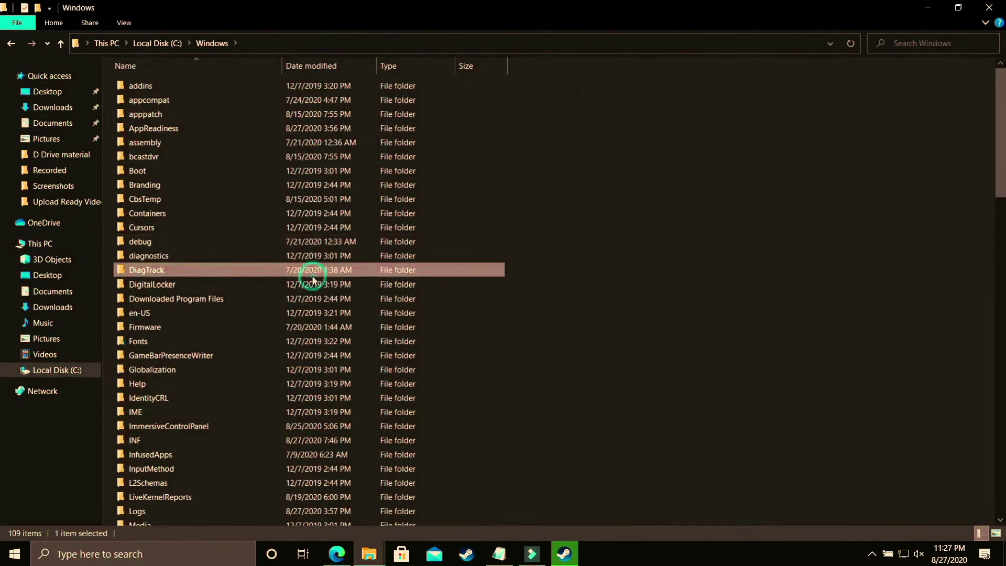
type("prefetch")
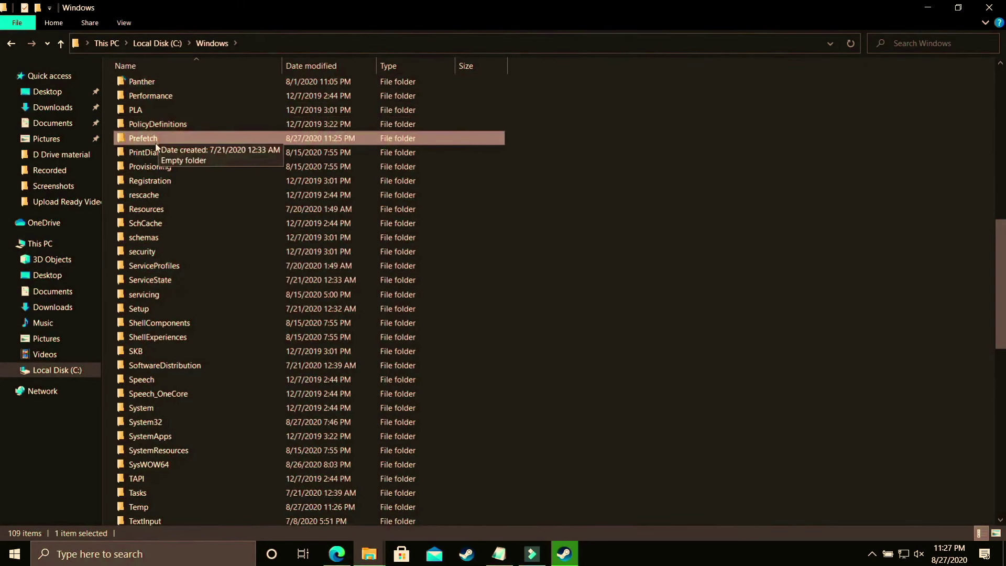
double_click(153, 138)
left_click(527, 296)
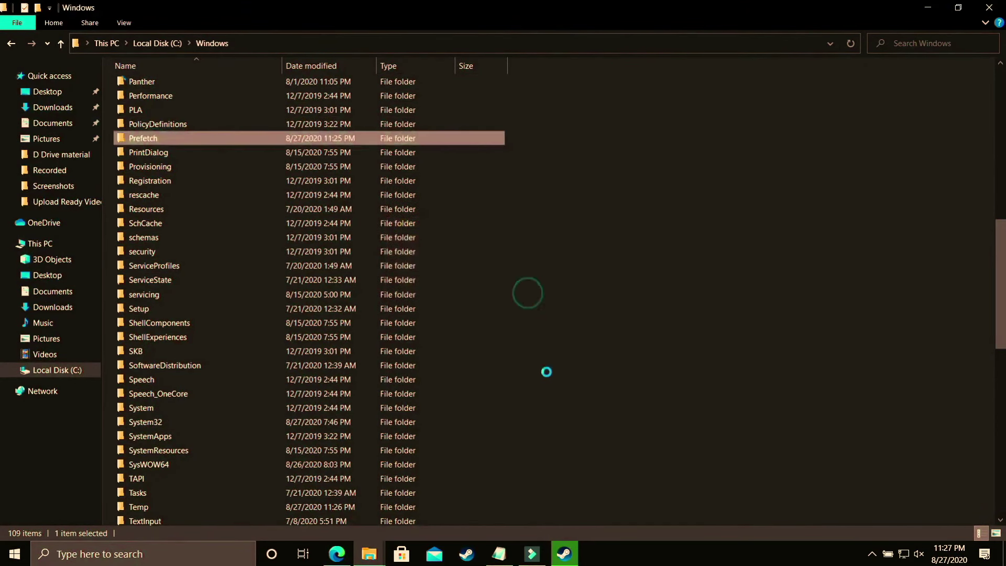
- Permanently delete all items in the Prefetch folder, including the ReadyBoot folder, skipping the file that is in use
key("ctrl+a")
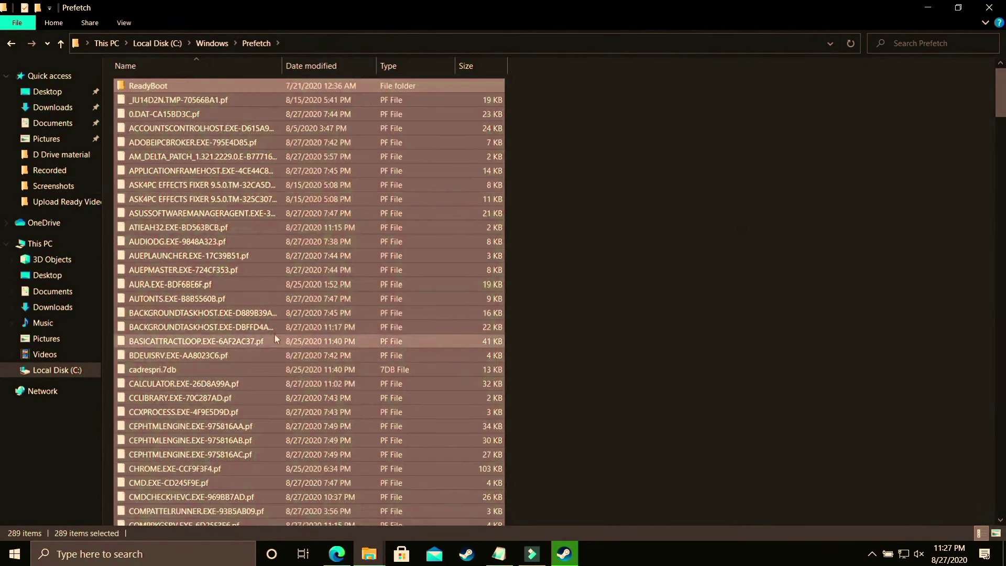
left_click(150, 84, "ctrl")
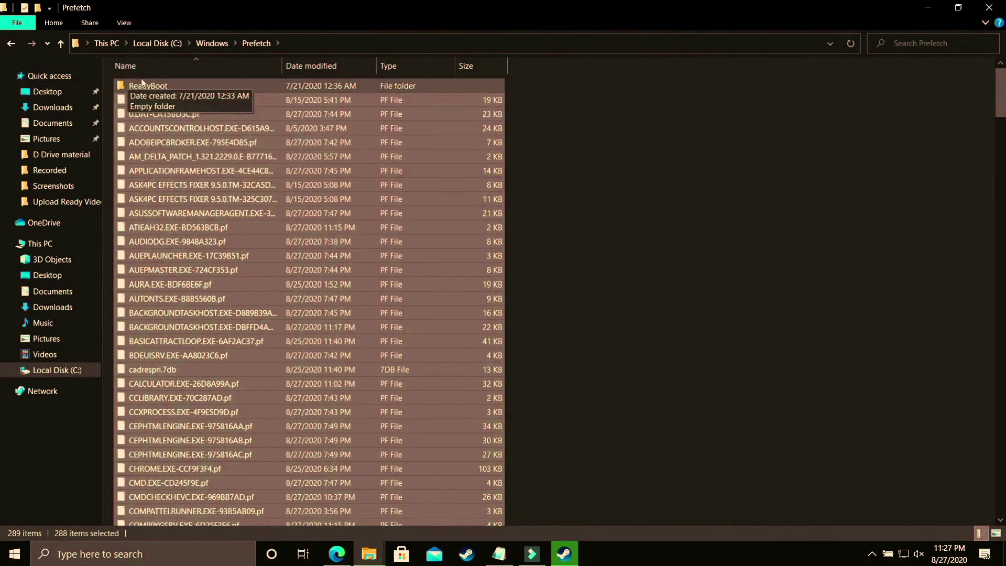
key("ctrl+a")
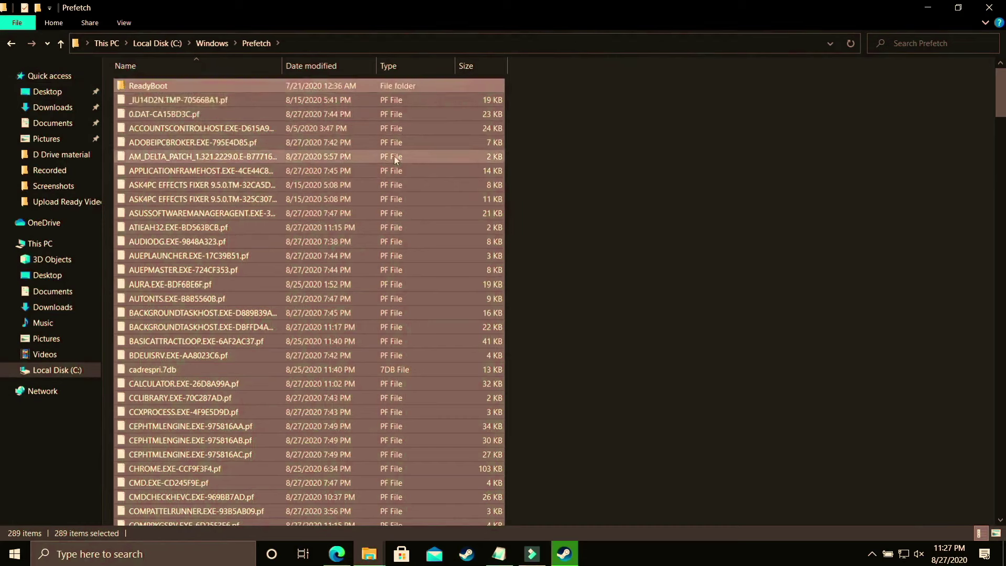
key("shift+Delete")
key("Return")
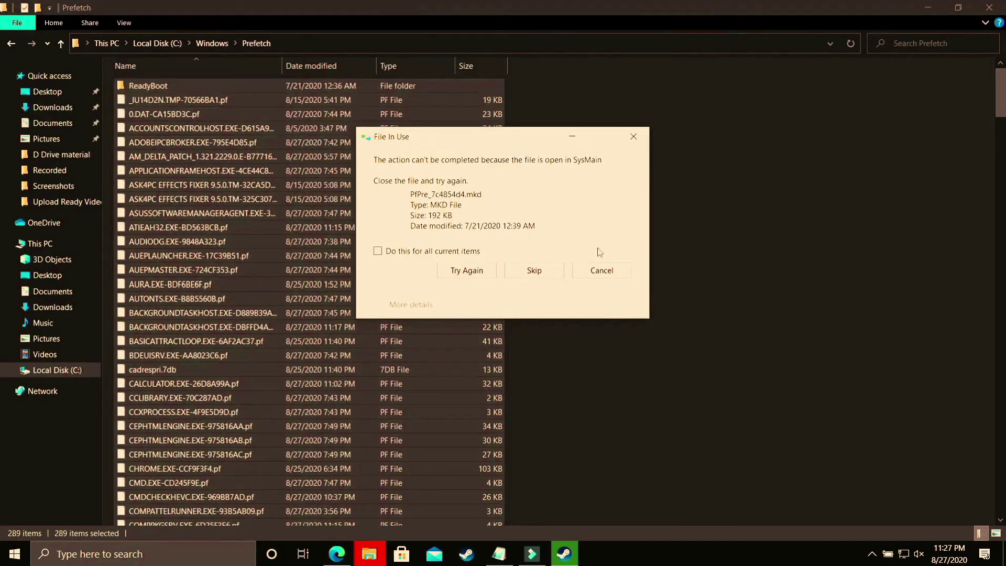
left_click(533, 270)
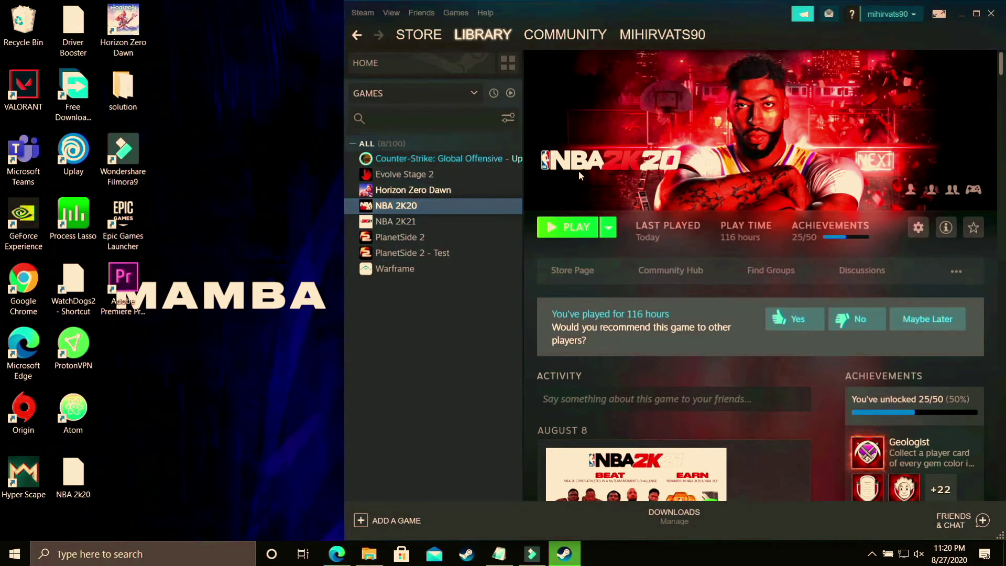
- Launch NBA 2K20 from the Steam library and minimize the Steam window
left_click(568, 229)
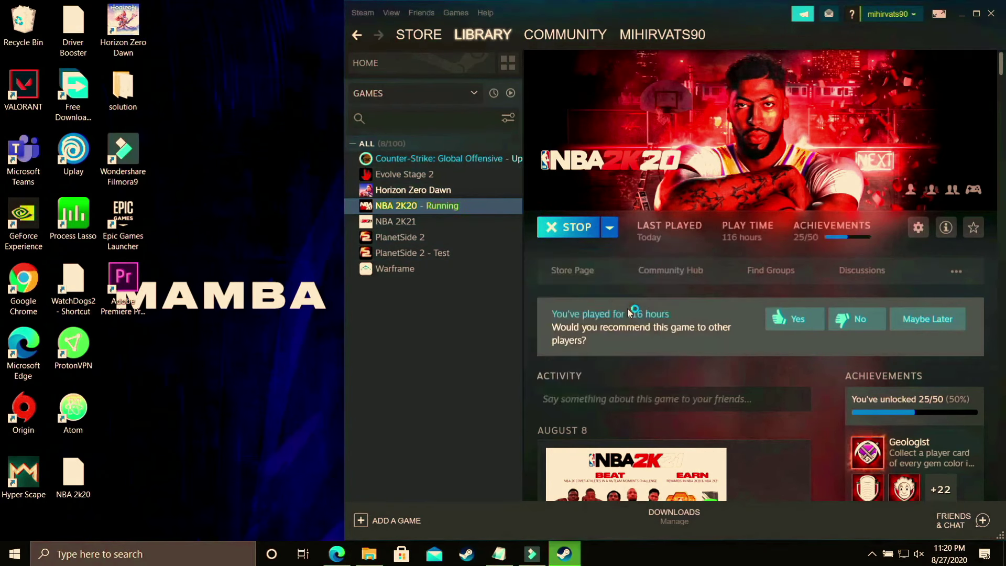
left_click(964, 16)
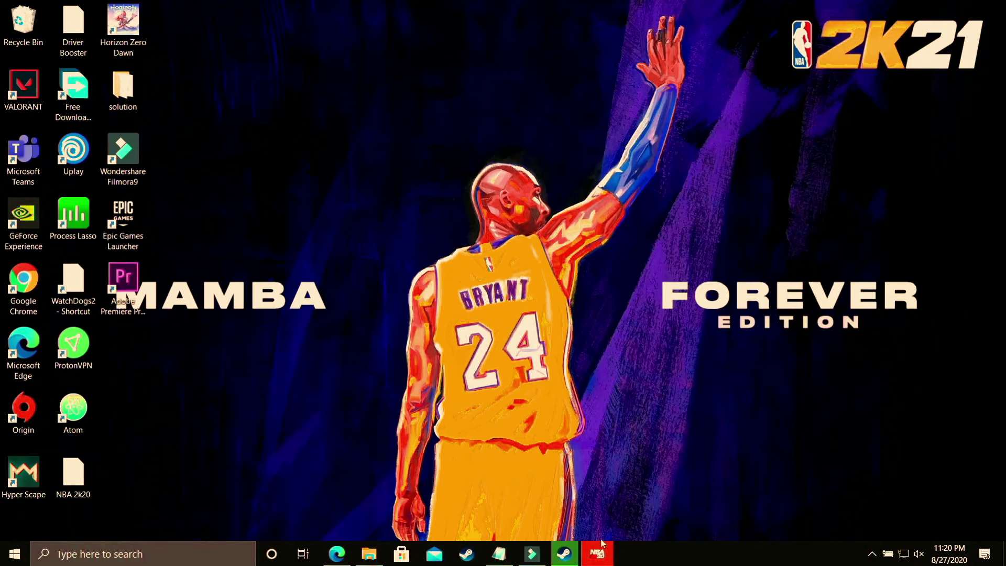
- Open Task Manager and go to the process details of the running NBA2K20 app
right_click(702, 559)
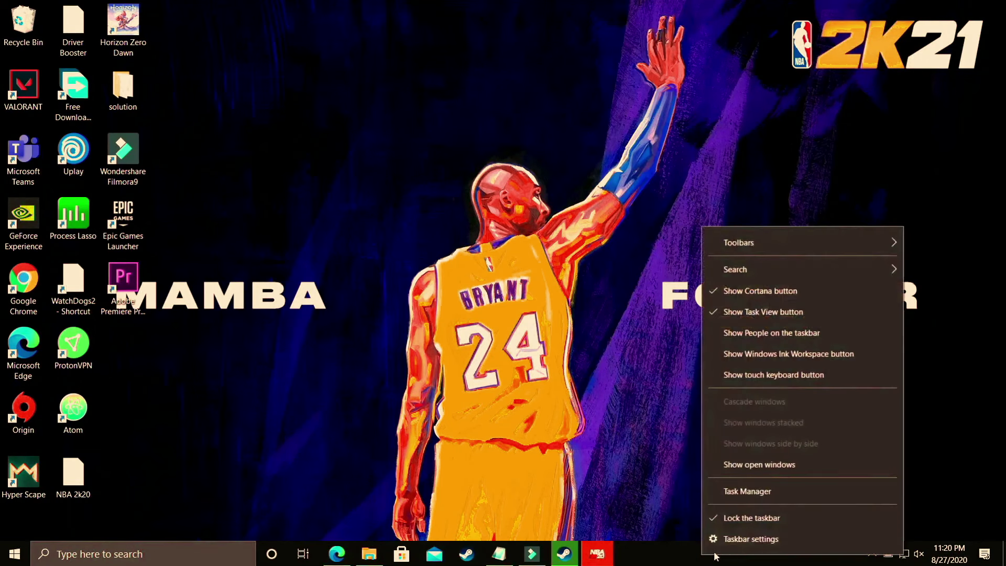
left_click(750, 492)
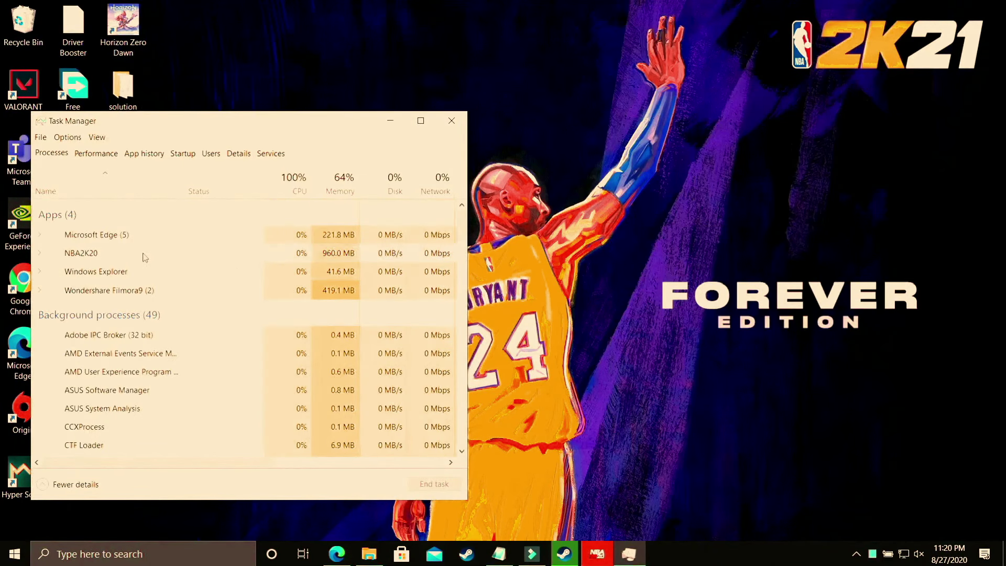
right_click(87, 255)
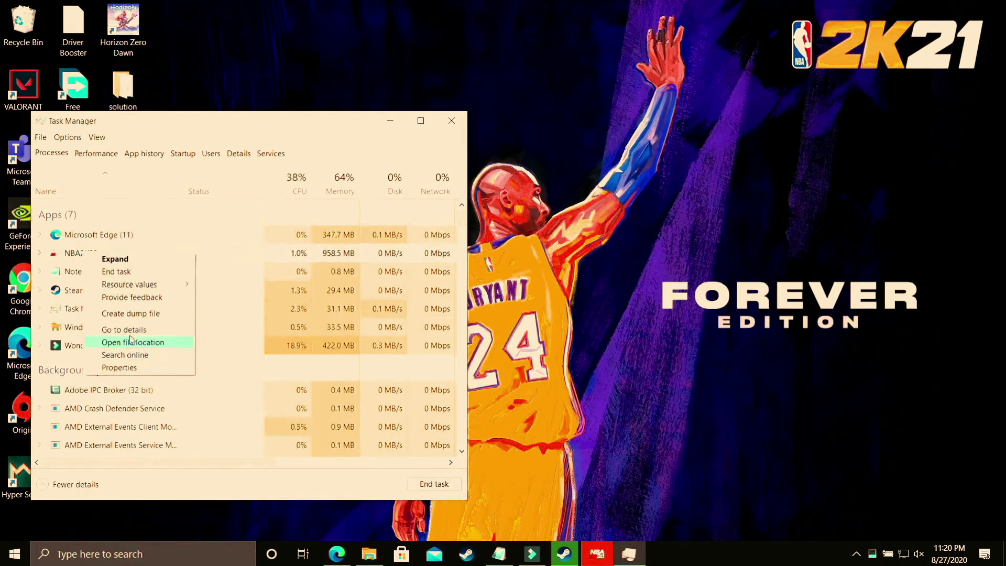
left_click(58, 260)
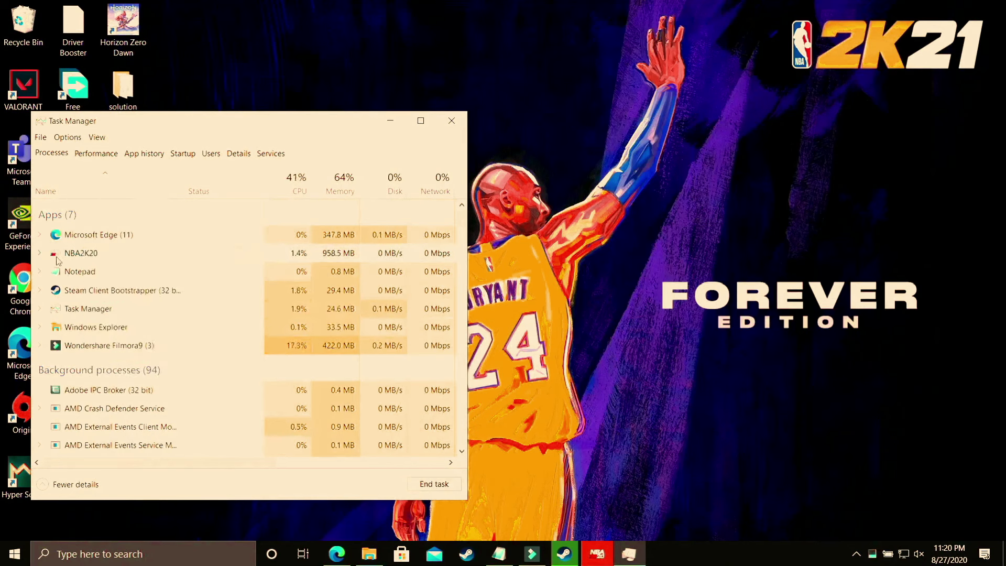
right_click(60, 259)
left_click(100, 336)
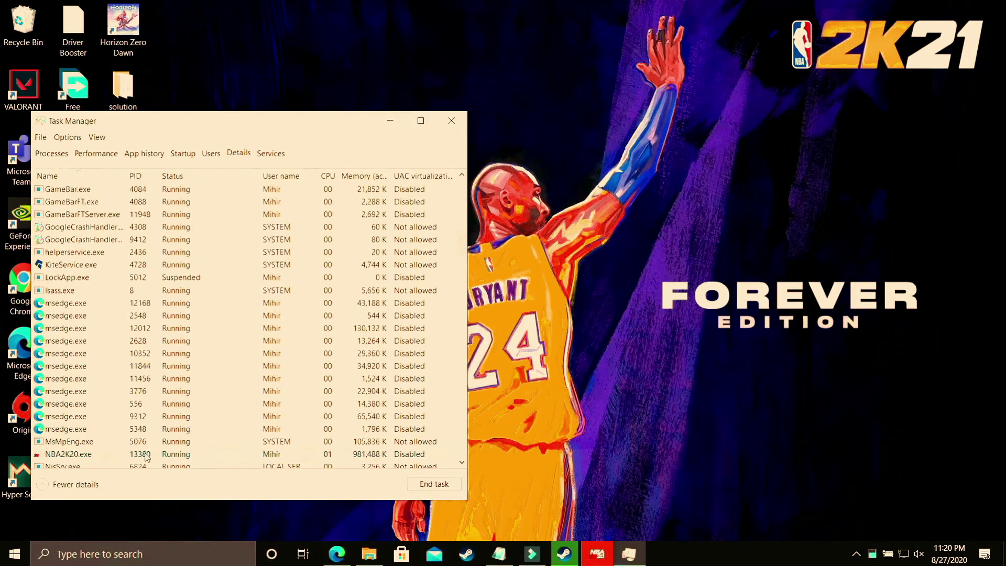
- Set the priority of the NBA2K20.exe process to High and confirm the change
right_click(148, 455)
mouse_move(172, 339)
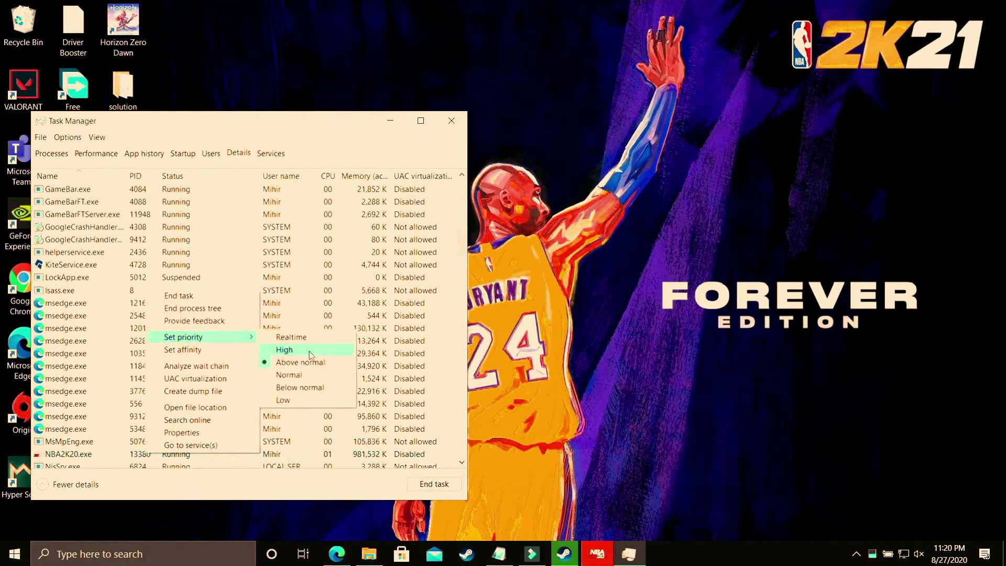
left_click(285, 349)
left_click(519, 296)
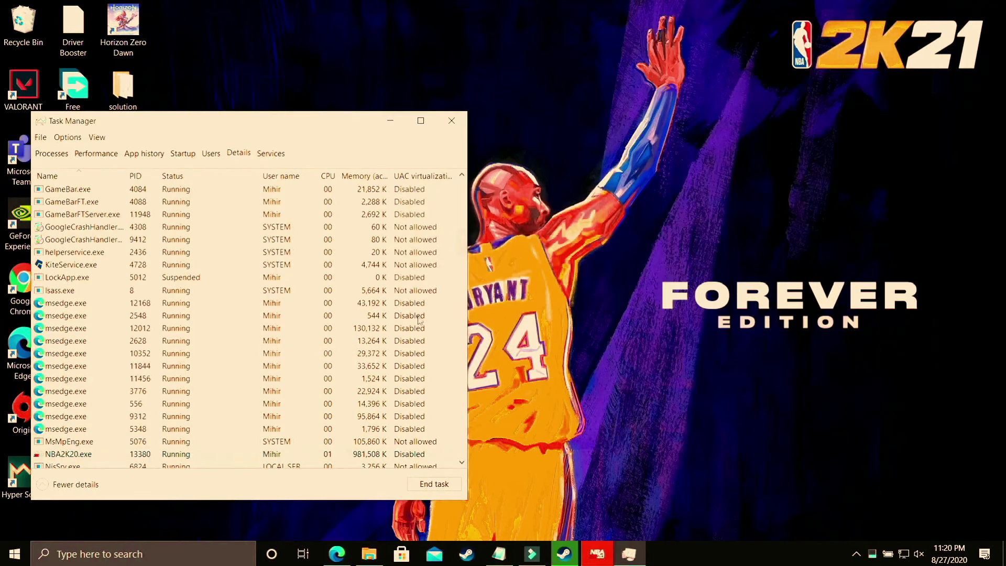
- Check the priority setting of NBA2K20.exe, keep it at High, and close Task Manager
right_click(158, 453)
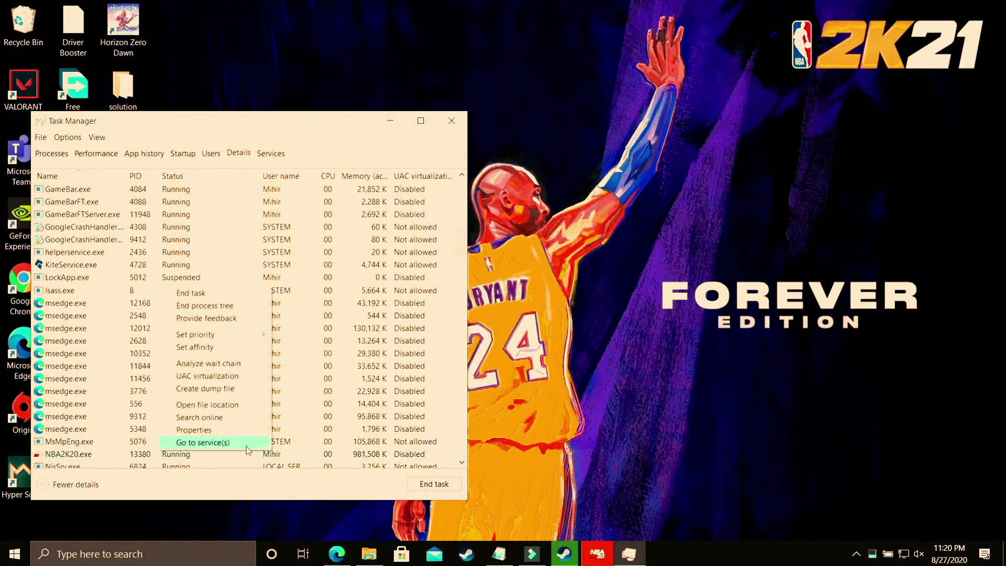
mouse_move(233, 335)
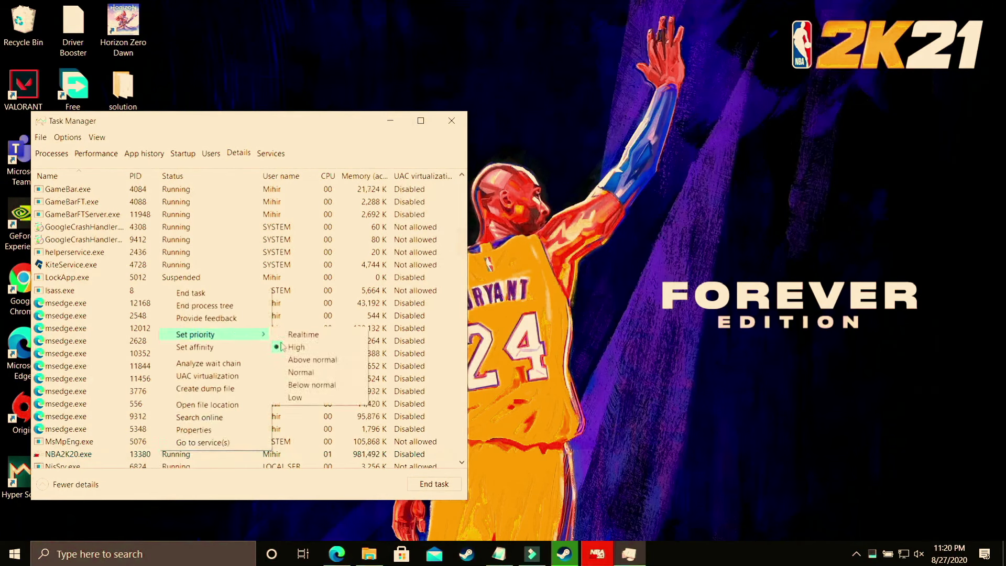
left_click(317, 348)
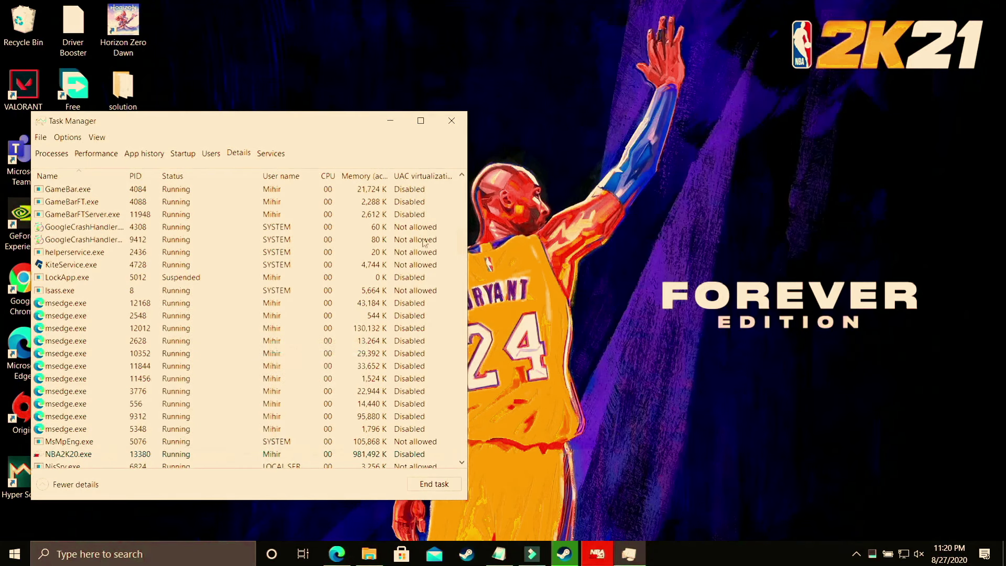
left_click(461, 122)
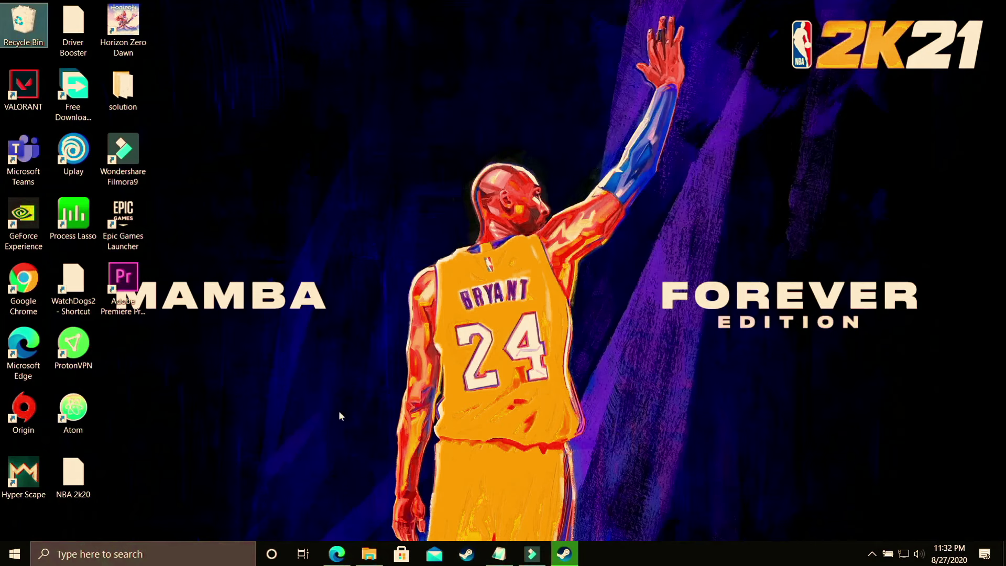
- Switch to Microsoft Edge and look through the Bing search results for driver updater tools
left_click(337, 554)
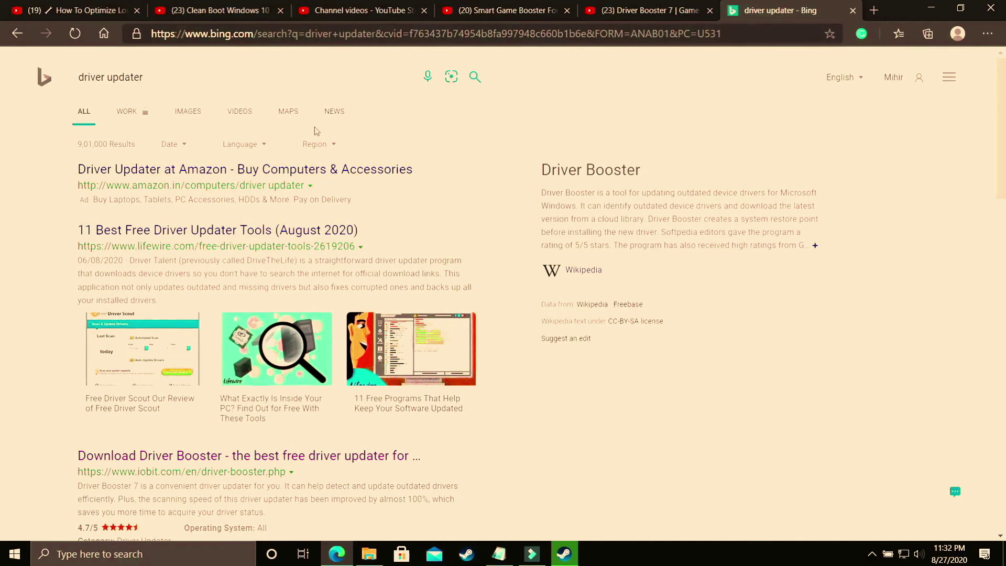
scroll(503, 320, "down", 4)
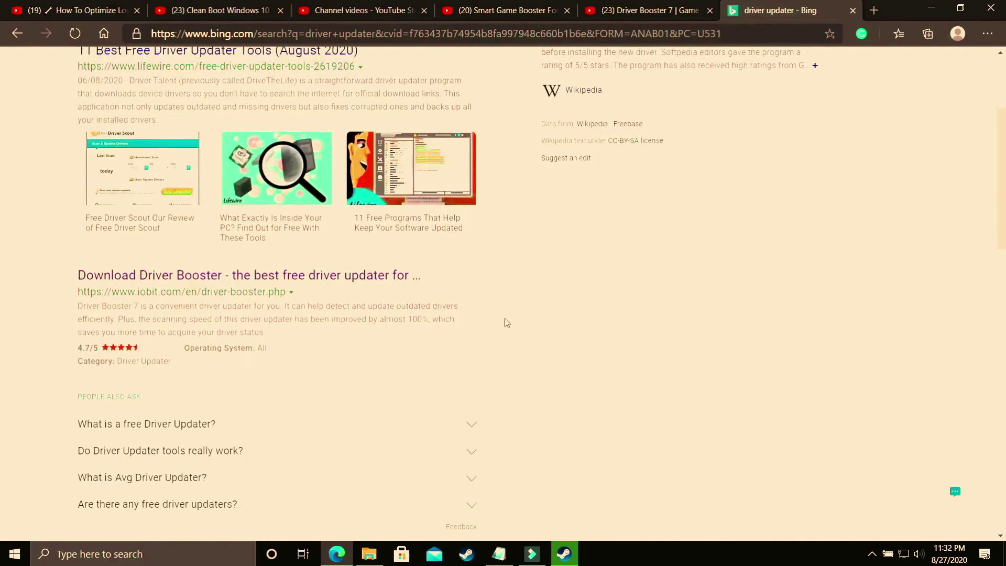
scroll(573, 322, "down", 7)
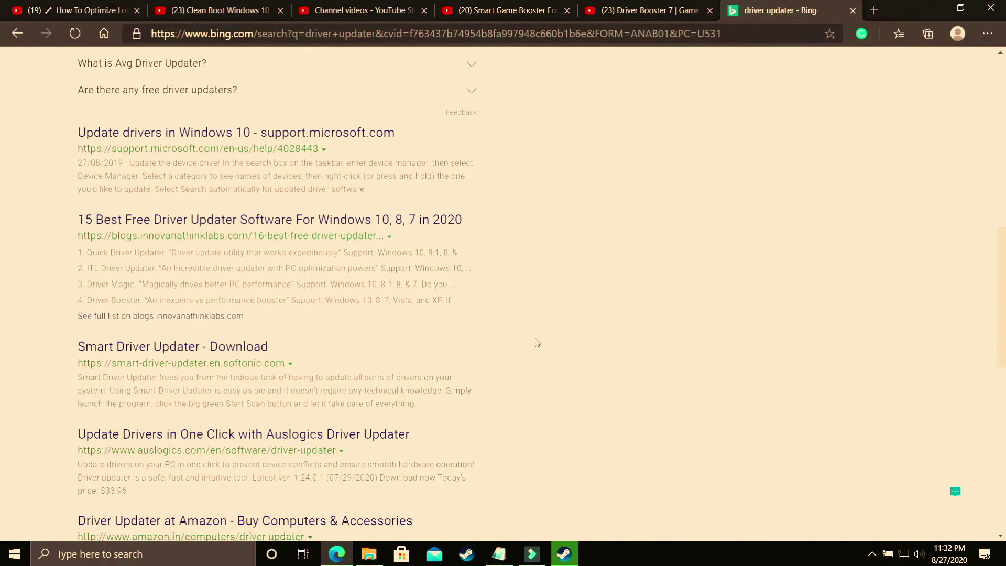
scroll(449, 360, "down", 7)
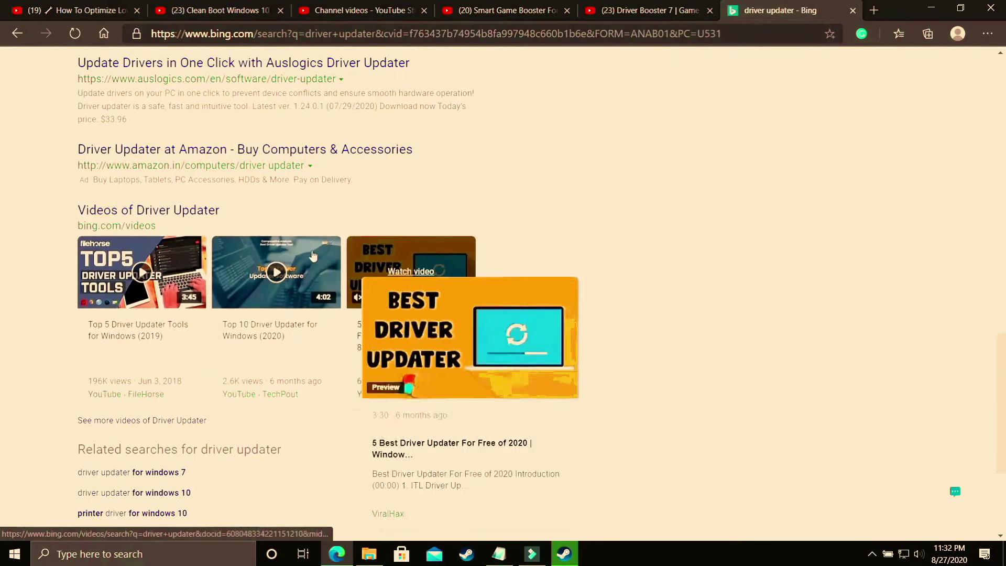
scroll(479, 298, "up", 18)
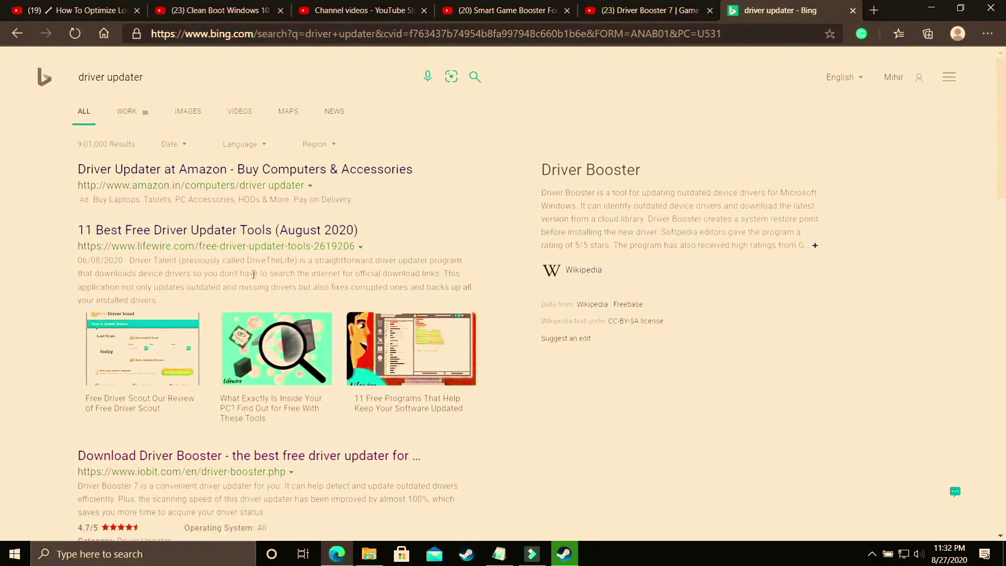
scroll(335, 340, "down", 10)
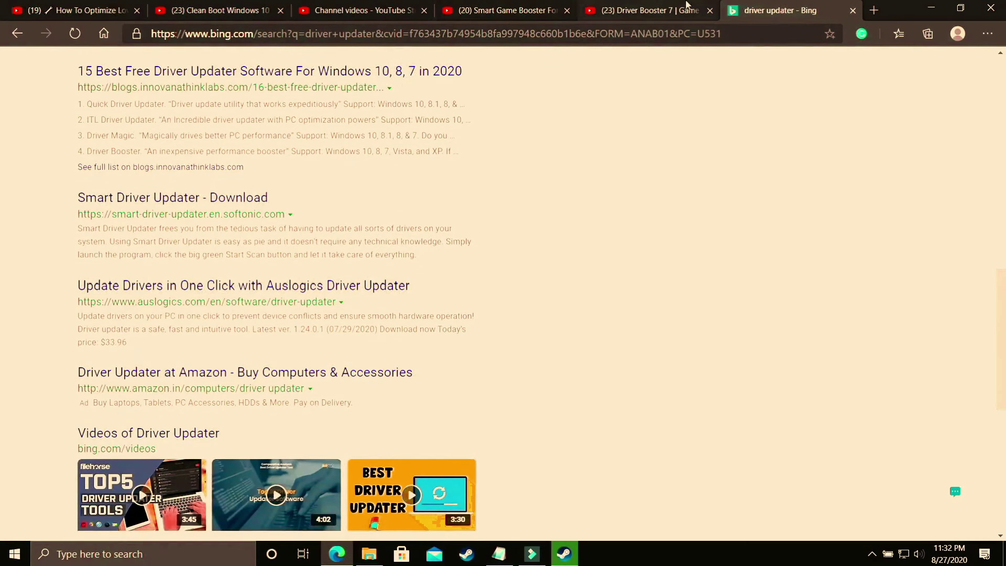
- View the open YouTube video page about Driver Booster 7 and updating drivers
left_click(644, 11)
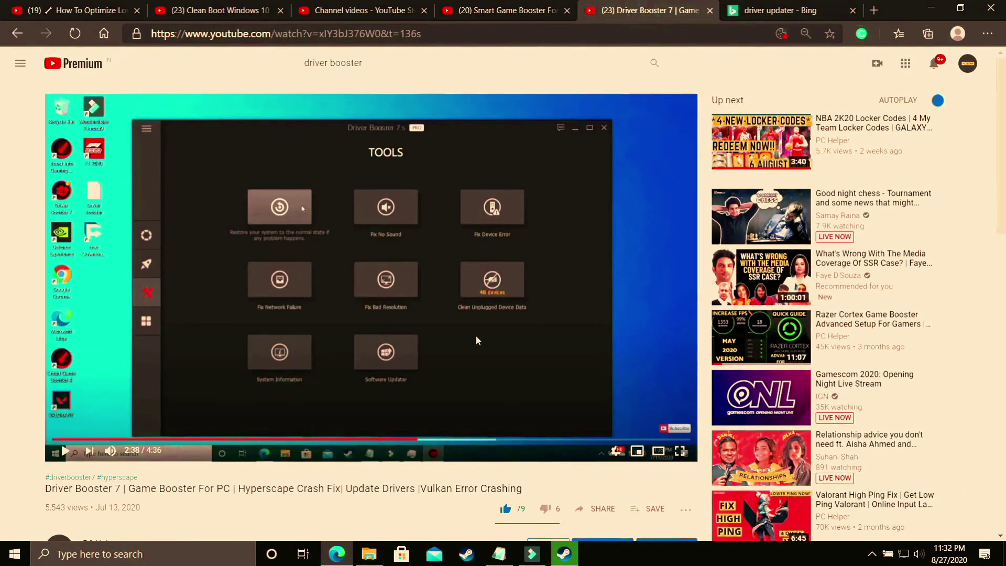
left_click_drag(39, 495, 70, 492)
left_click(70, 493)
left_click(770, 9)
left_click(637, 9)
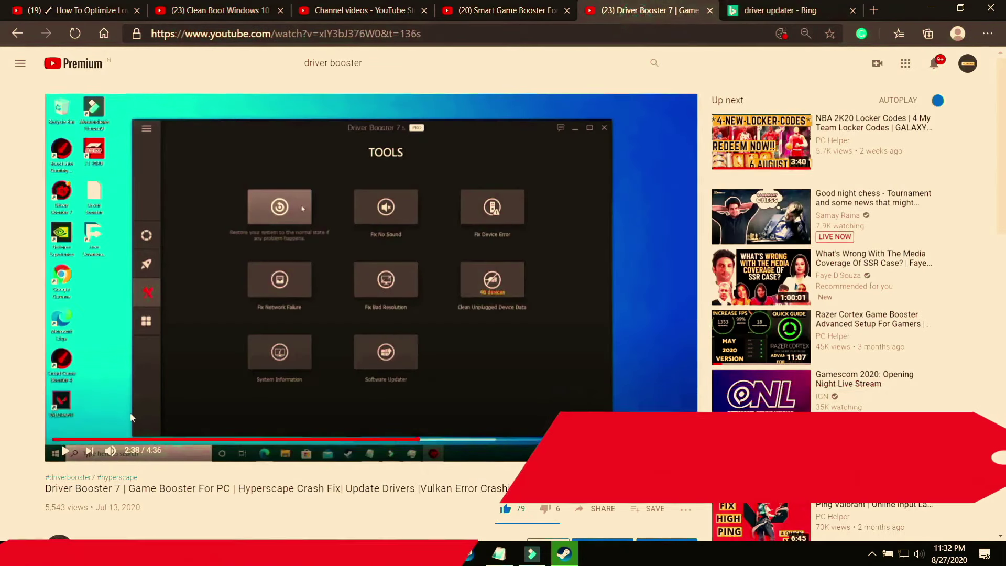